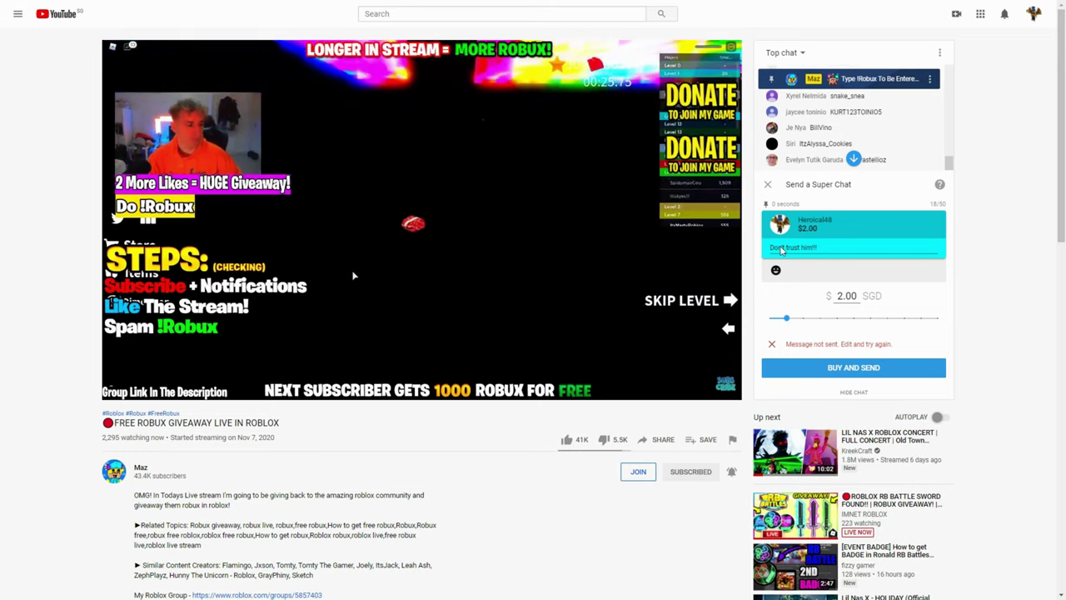
pyautogui.write('! He')
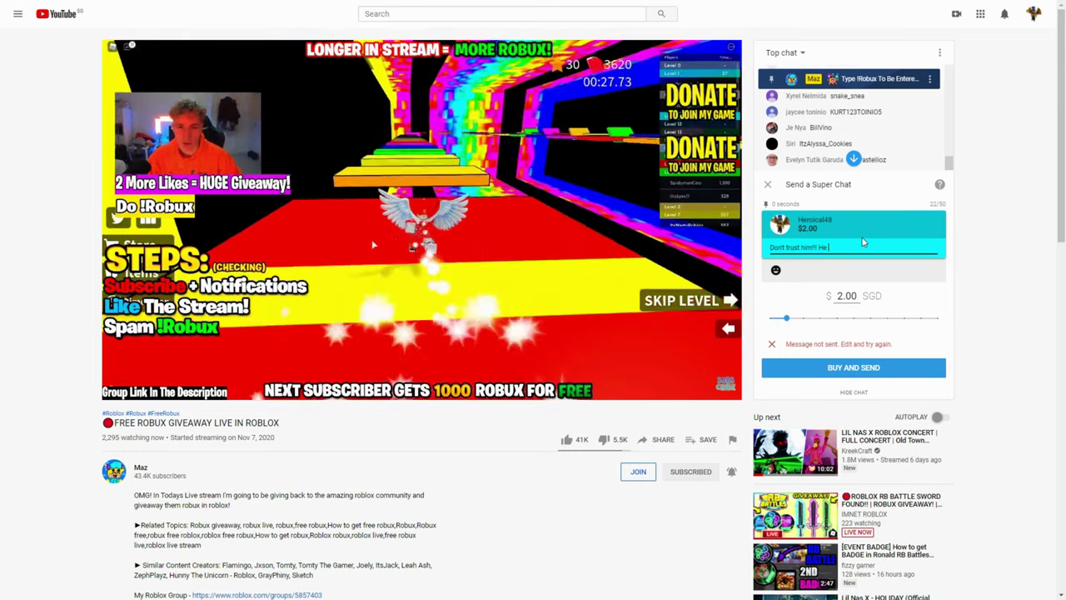
pyautogui.write(' is n')
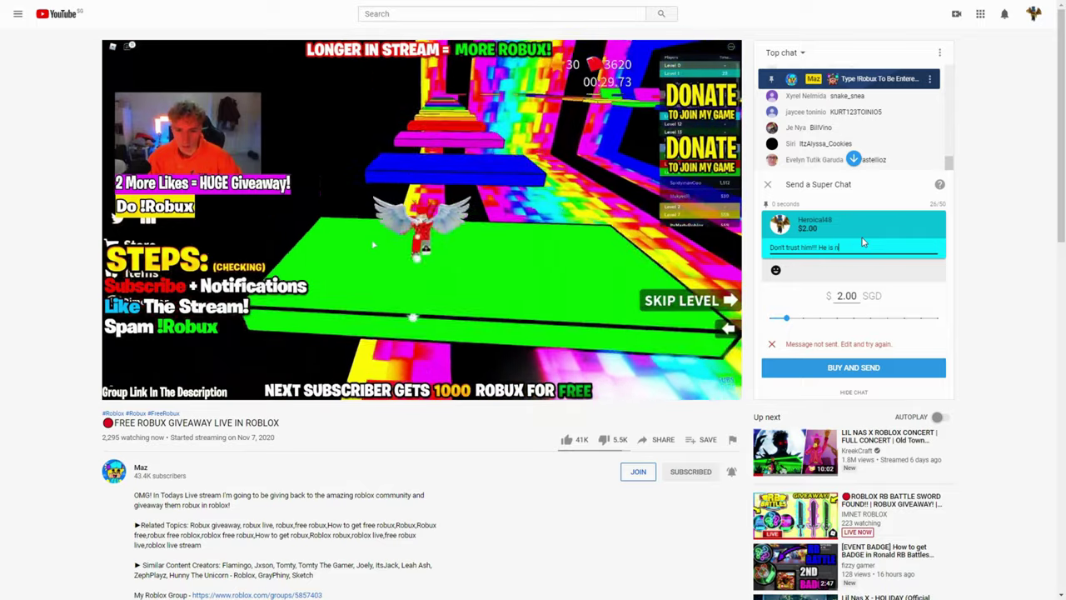
pyautogui.write('ot a nice person')
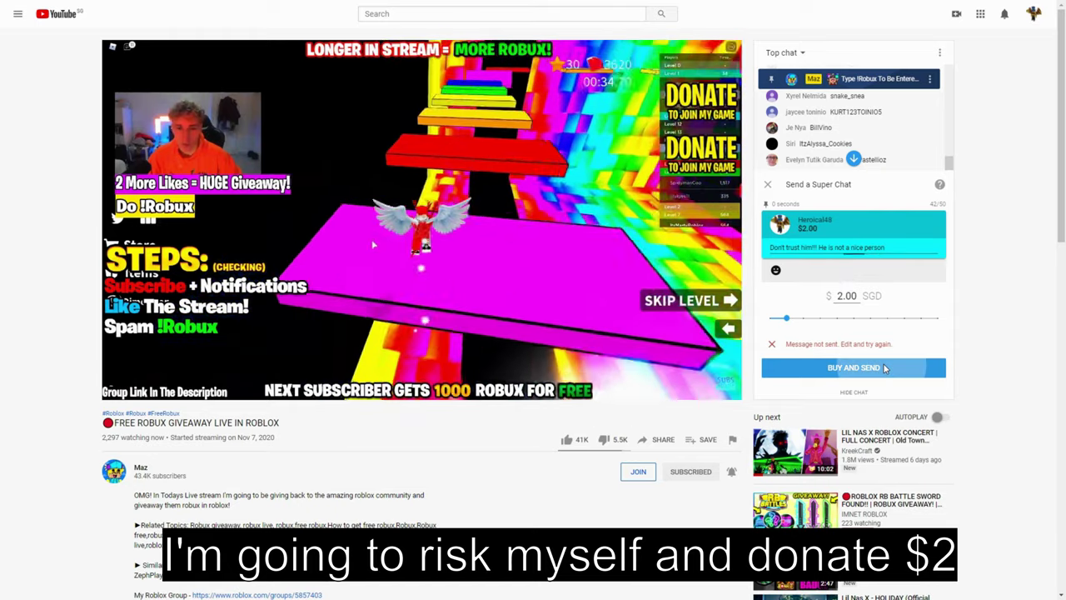
# Send the SGD 2.00 Super Chat 'Don't trust him!!! He is not a nice person' and dismiss the payment window.
pyautogui.click(867, 368)
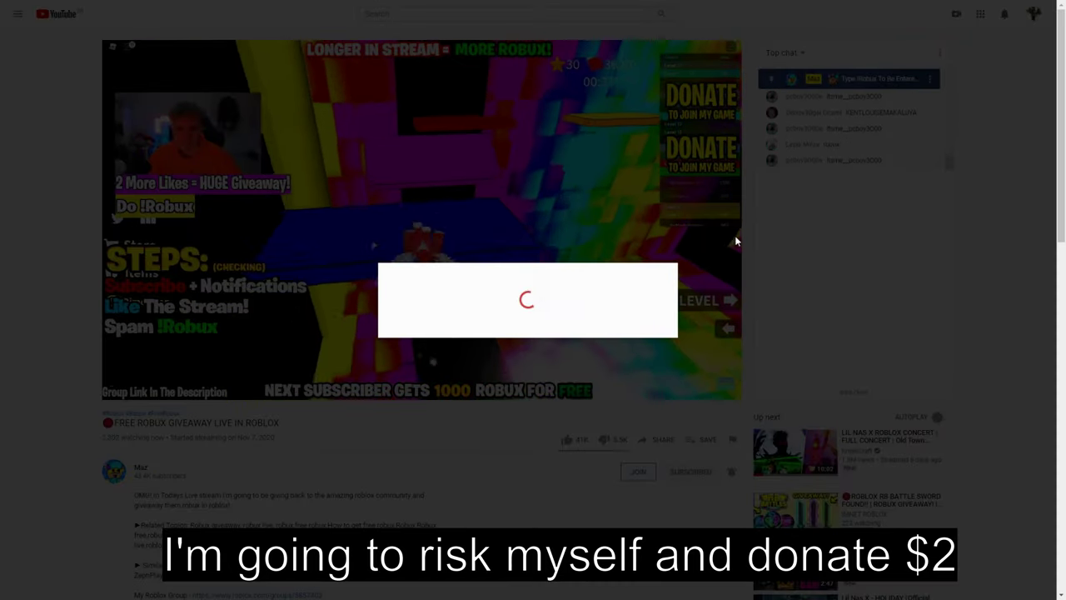
pyautogui.click(735, 235)
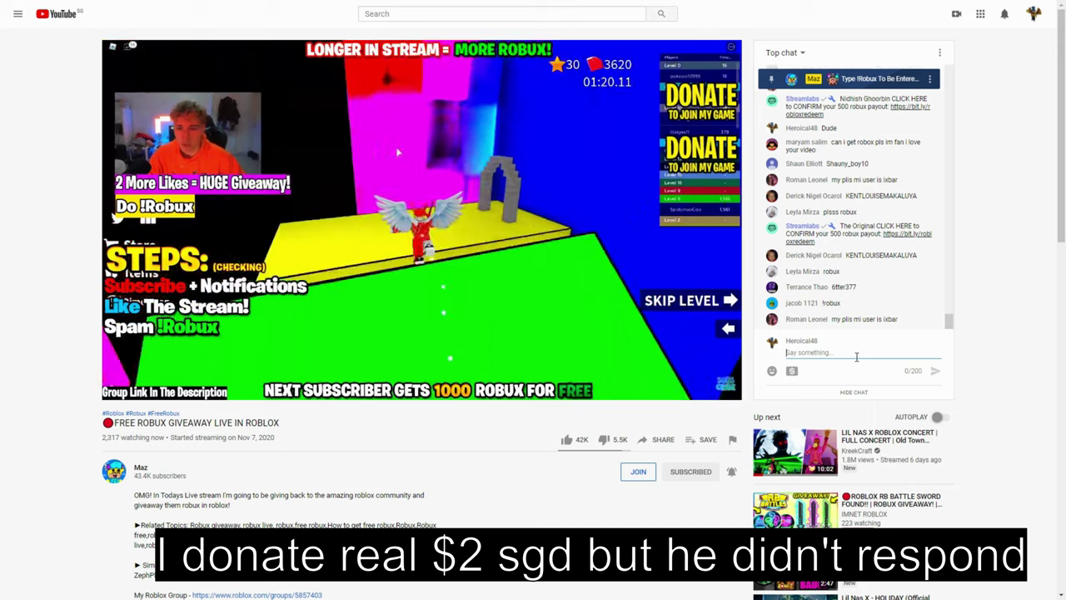
pyautogui.write('I donated ')
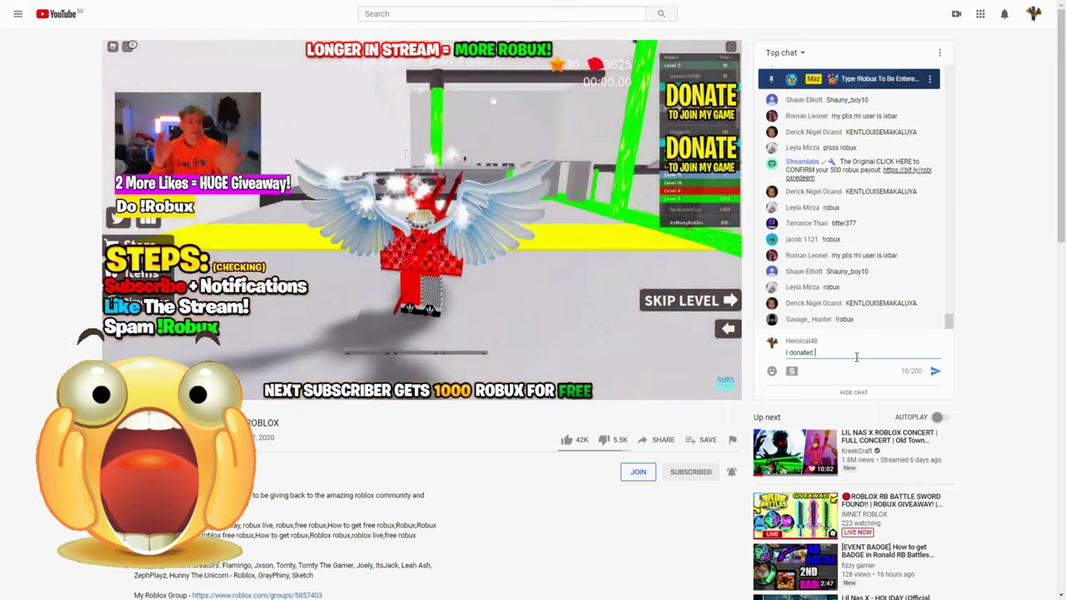
pyautogui.write('him and he never ')
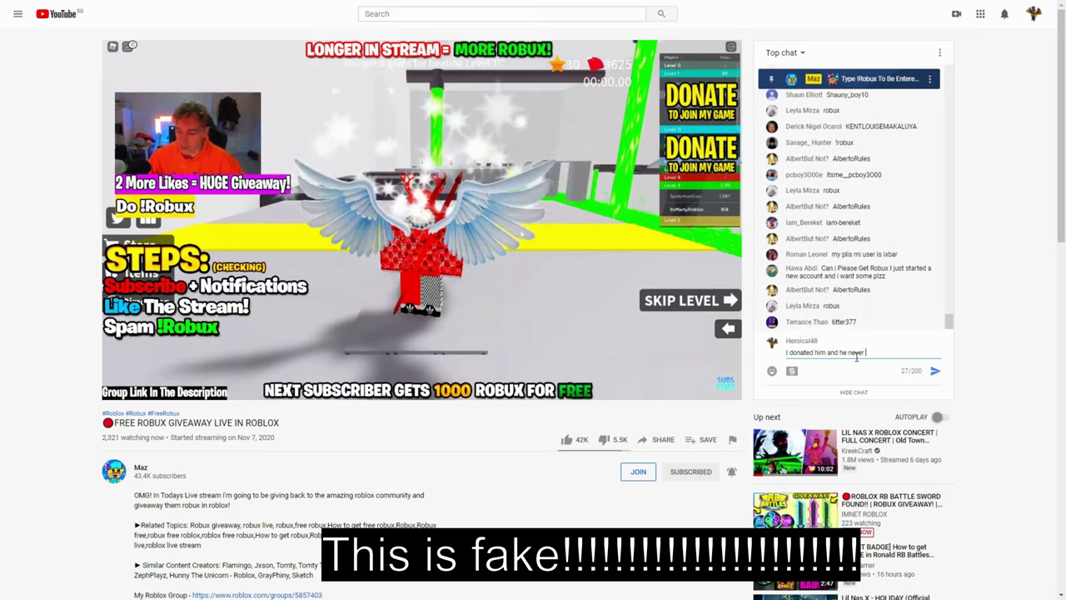
pyautogui.write('care')
# Send 'I donated him and he never care', 'HOLY WHAT' and 'This is a scam!!!' as plain chat messages.
pyautogui.press('Return')
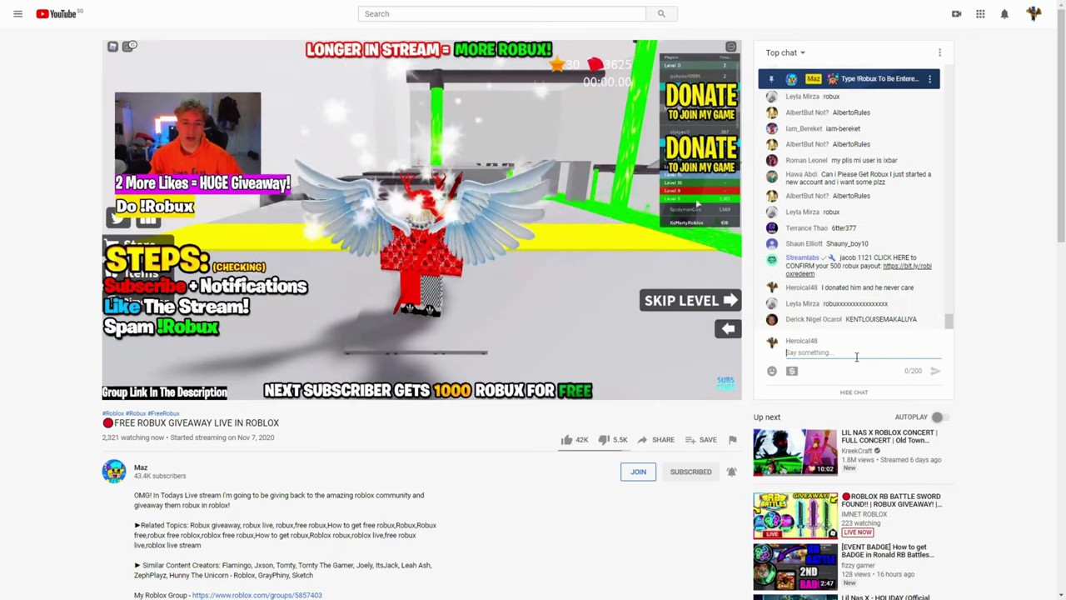
pyautogui.write('HOL')
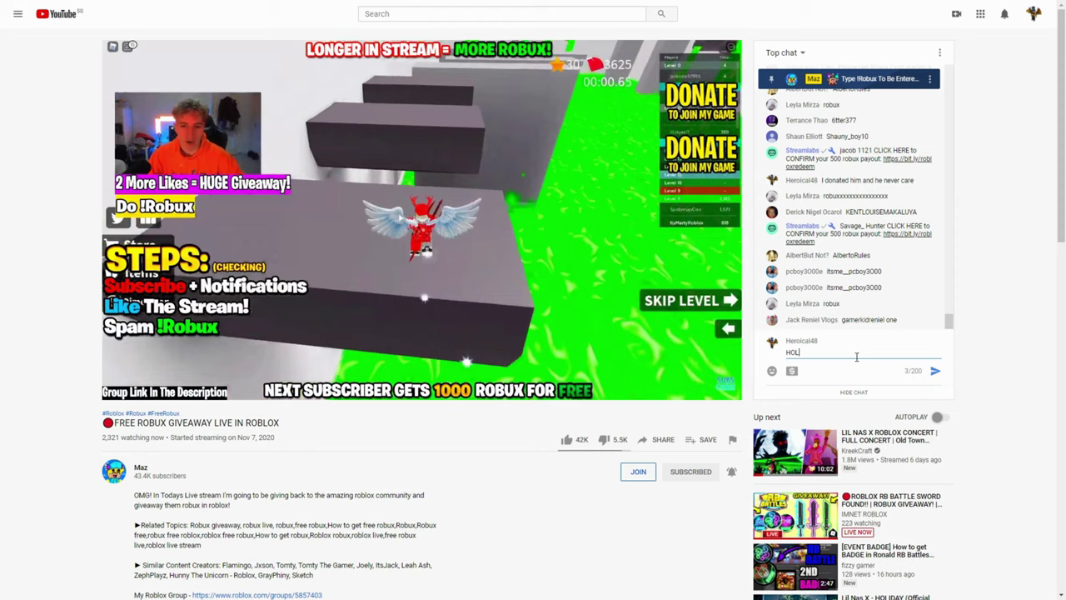
pyautogui.write('Y ')
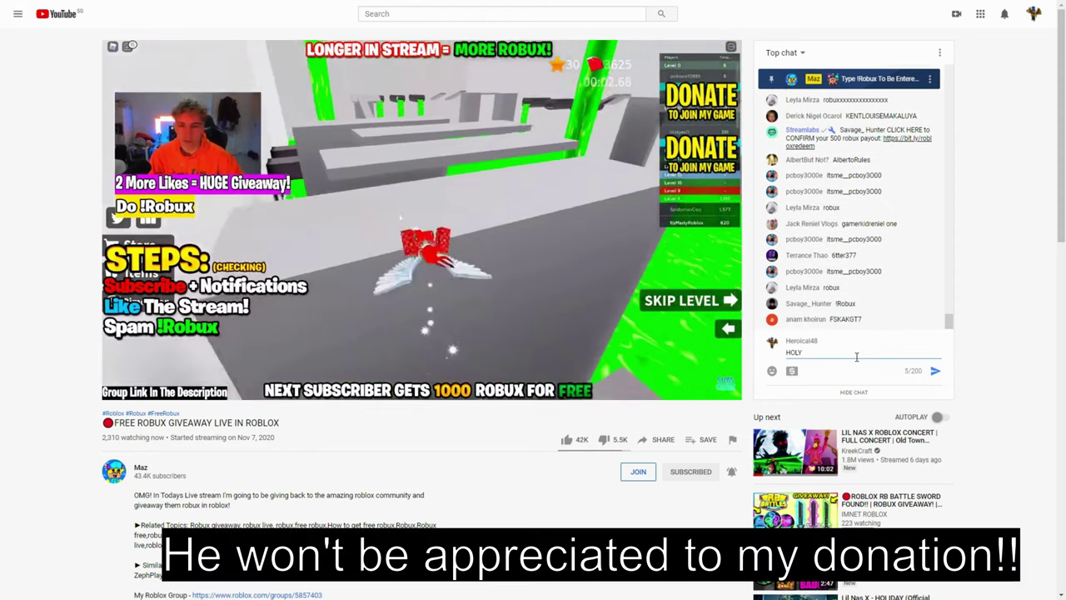
pyautogui.write('WHAT!!!!!!!!!!')
pyautogui.press('Return')
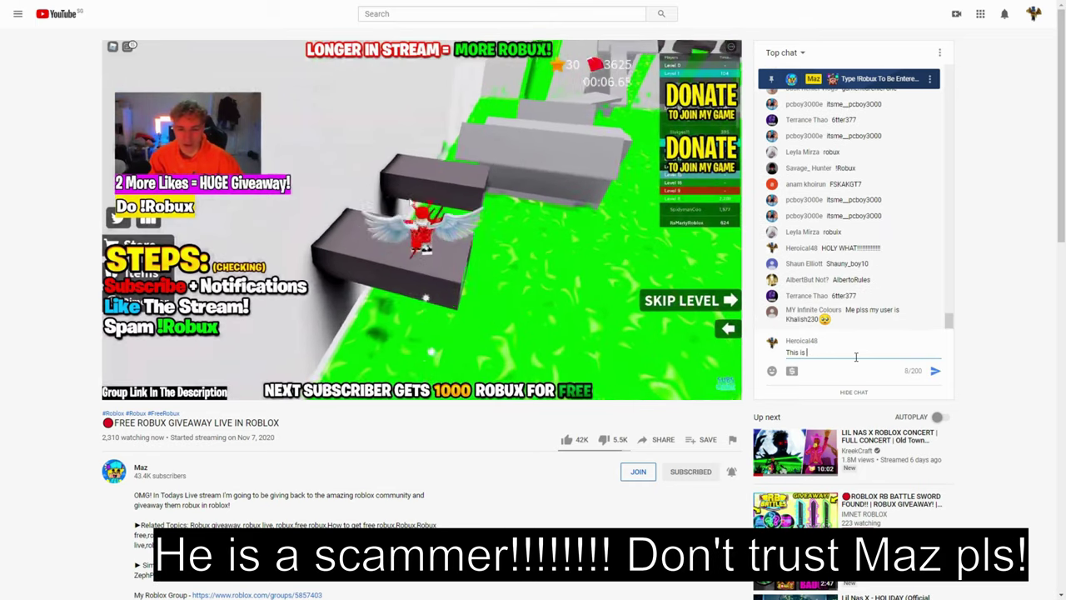
pyautogui.write('This is a scam!!!')
pyautogui.press('Return')
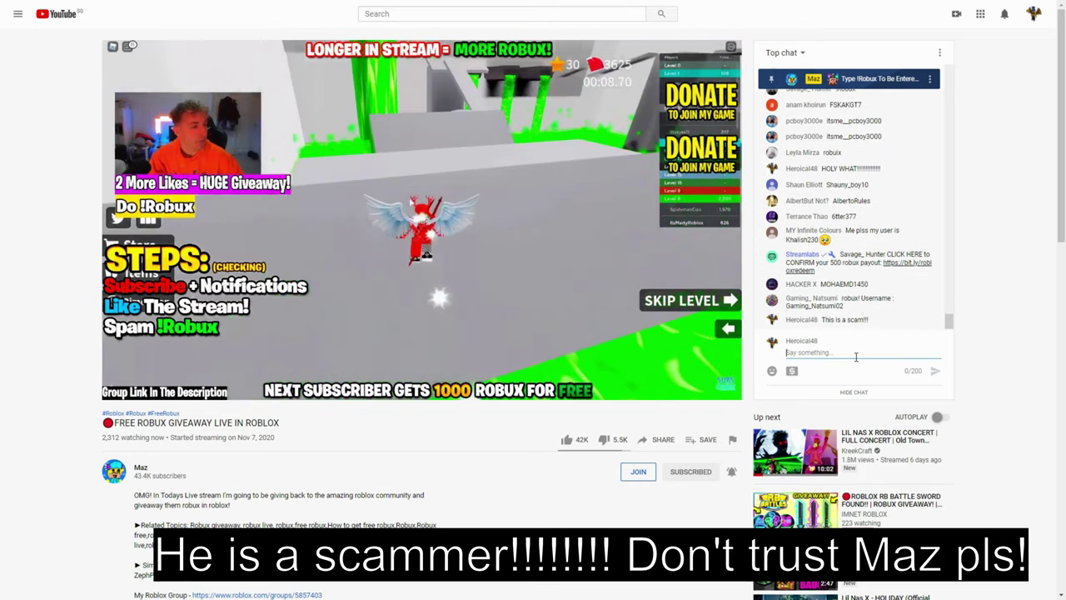